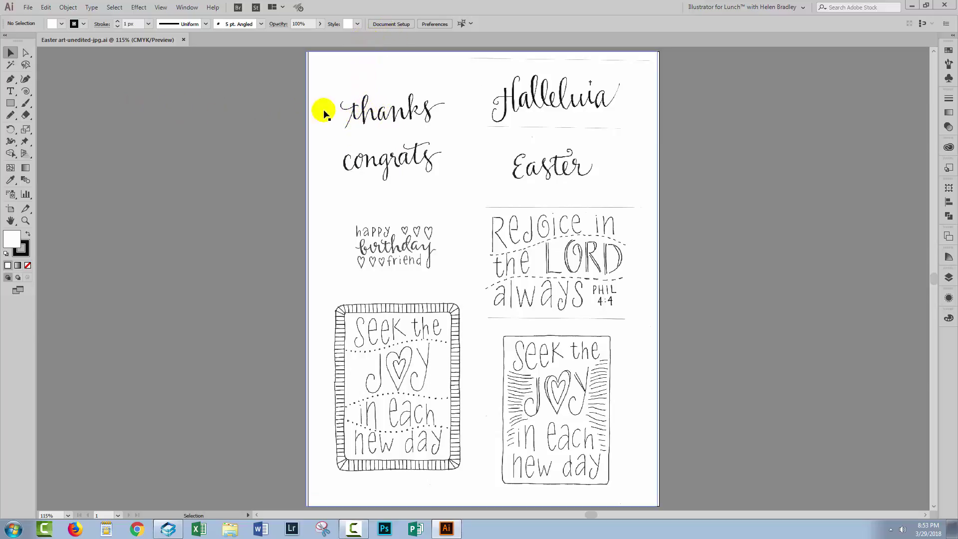
Crop the placed scan to just the word 'thanks', about 3.46 × 1.27 in.
click(353, 114)
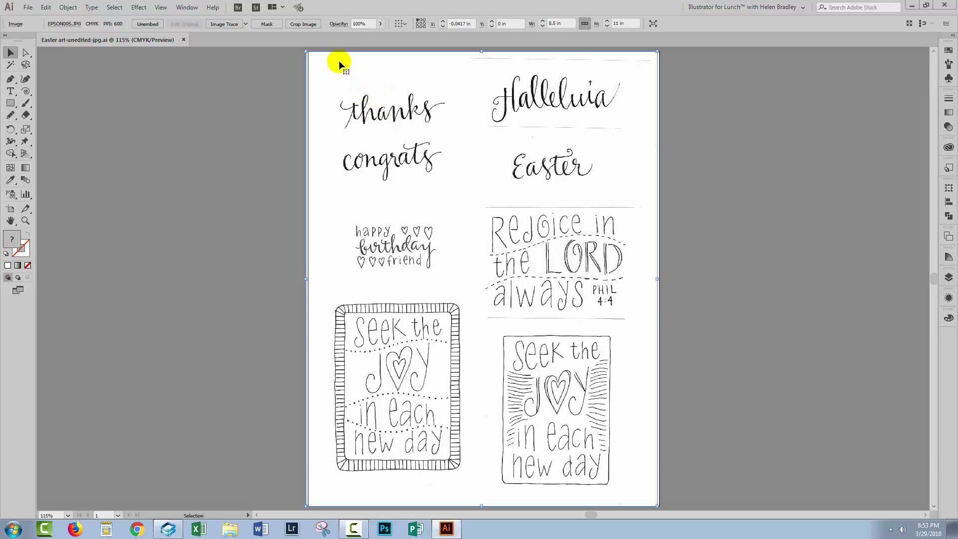
click(304, 24)
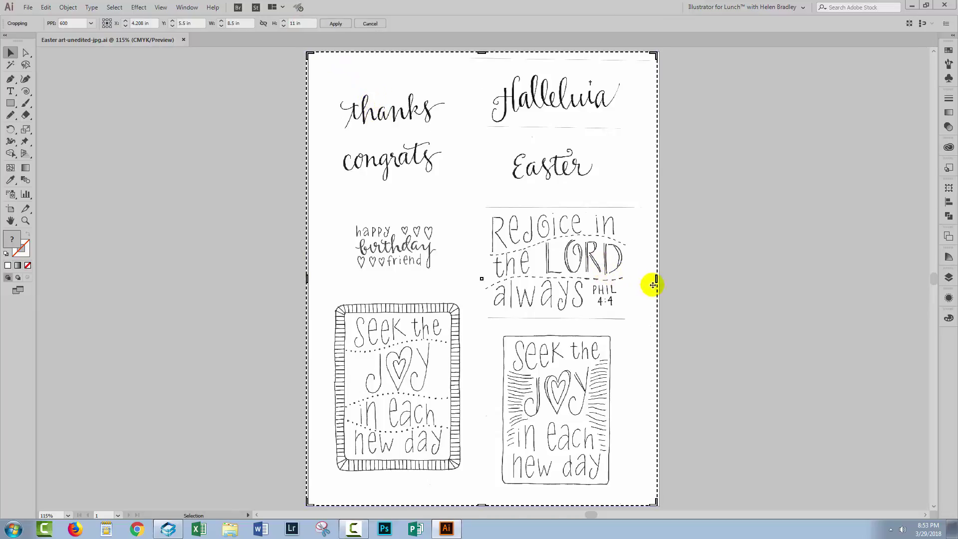
drag(656, 280, 460, 257)
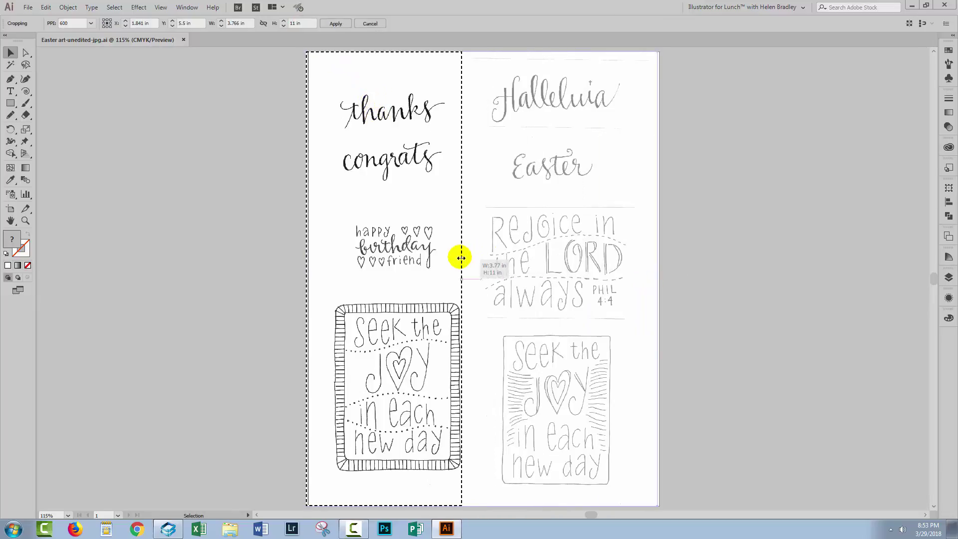
drag(383, 55, 380, 86)
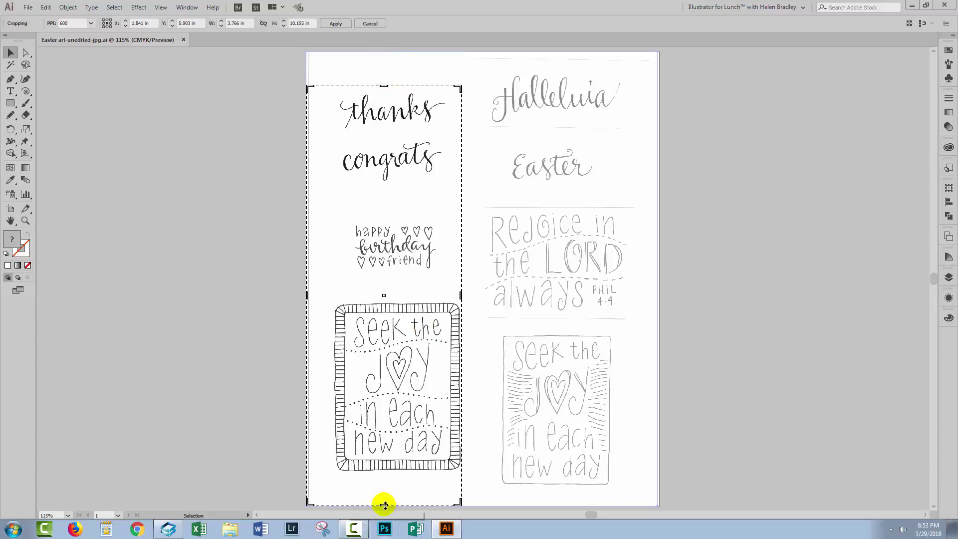
drag(384, 505, 391, 136)
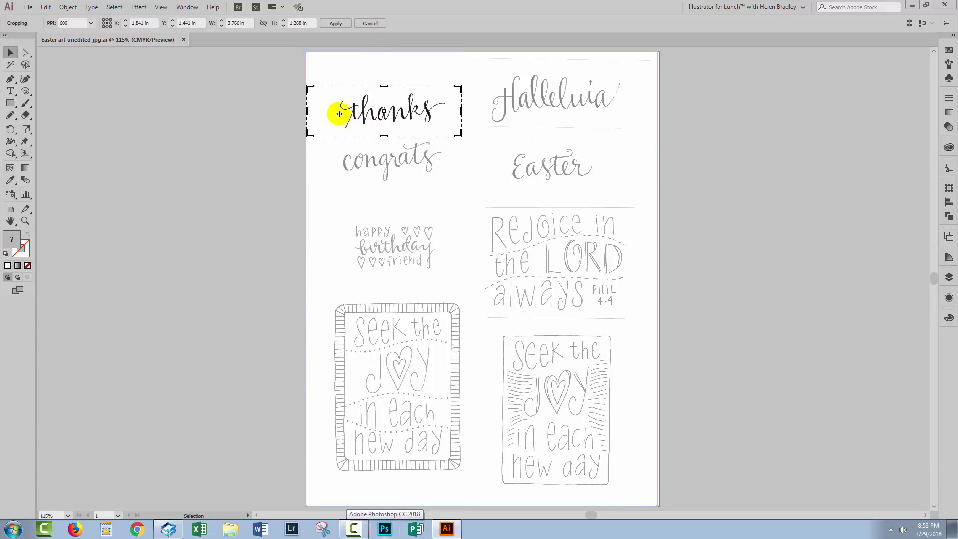
drag(307, 110, 319, 109)
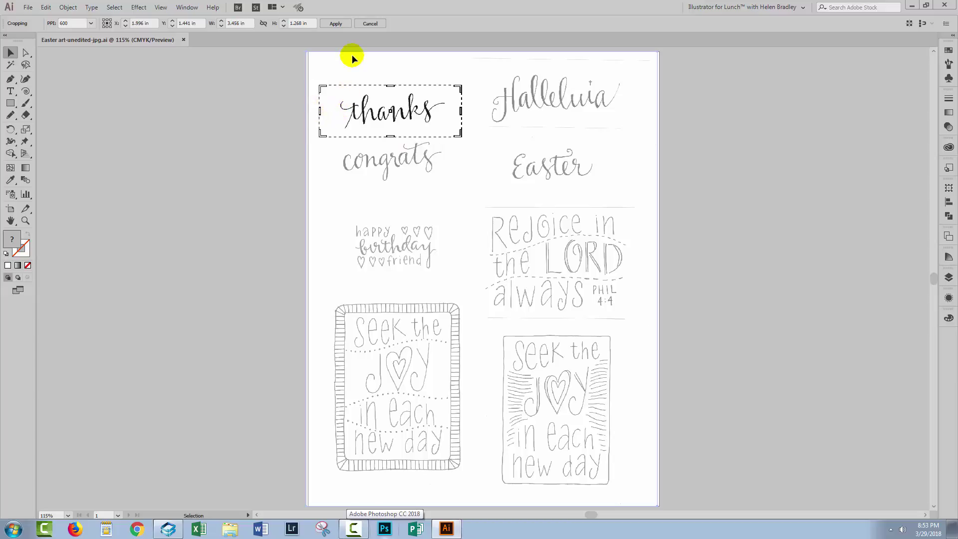
click(334, 24)
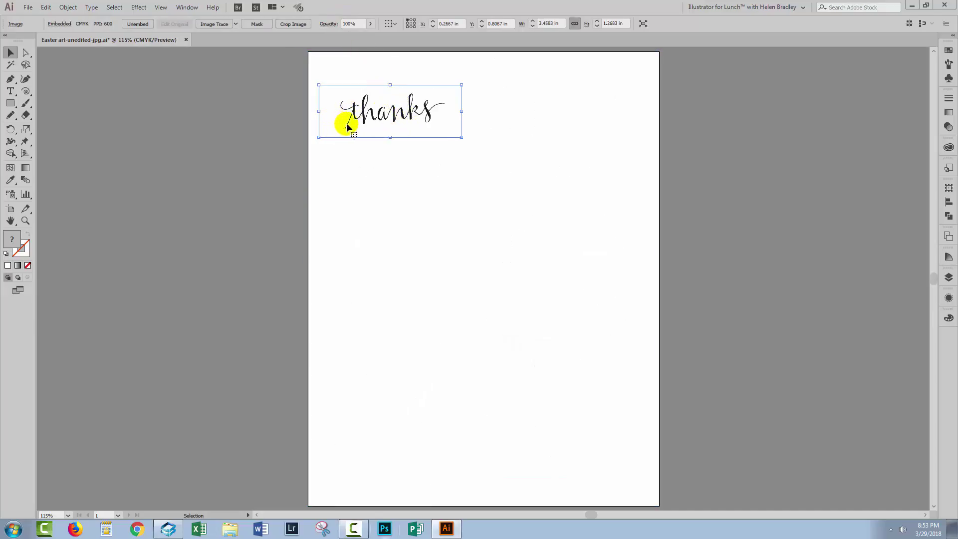
Zoom in on 'thanks' and apply the Default Image Trace to the cropped scan.
click(25, 220)
drag(314, 85, 499, 156)
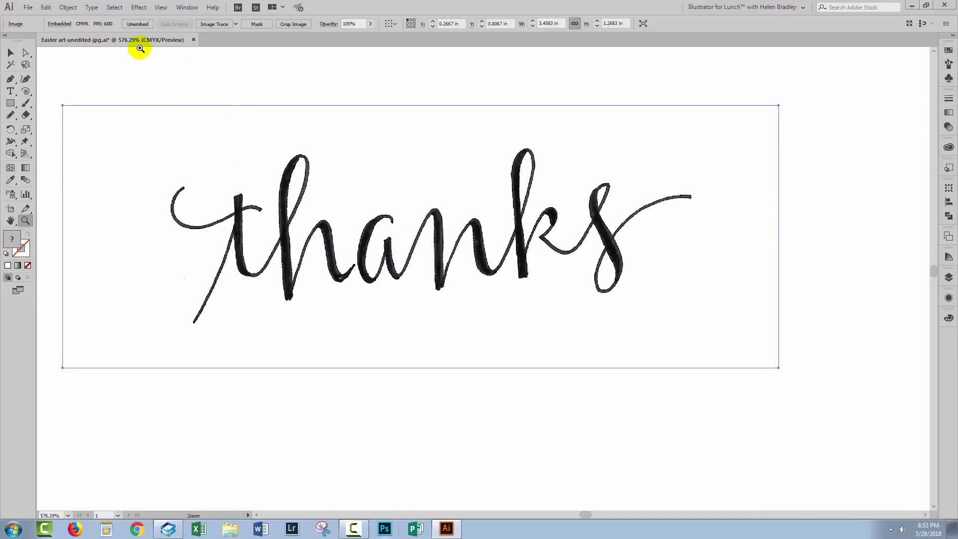
click(10, 53)
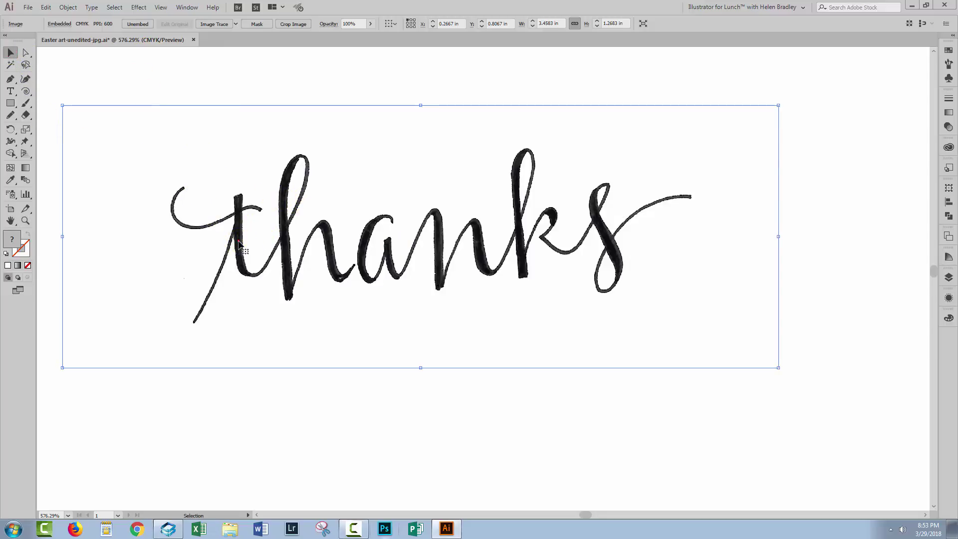
click(214, 25)
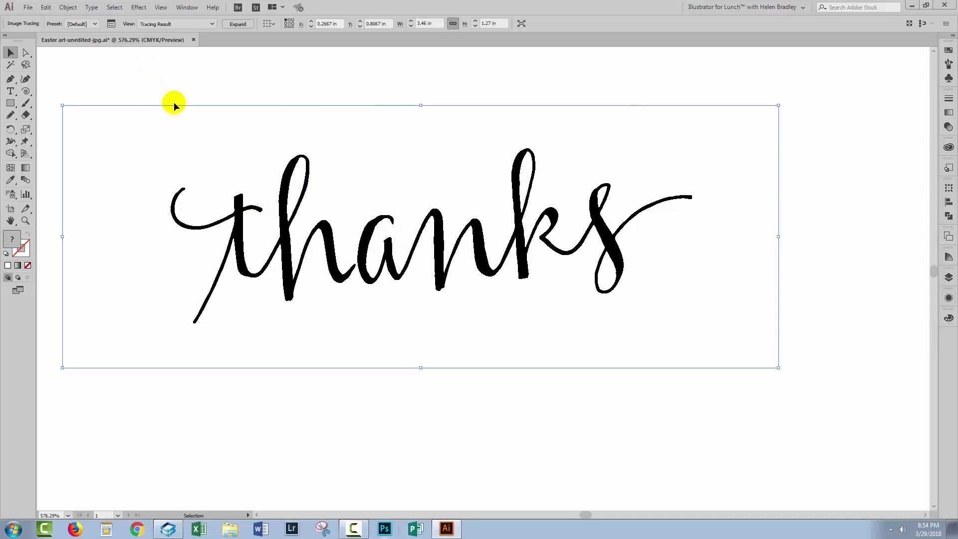
Open the Image Trace panel and place it beside the lettering.
click(112, 25)
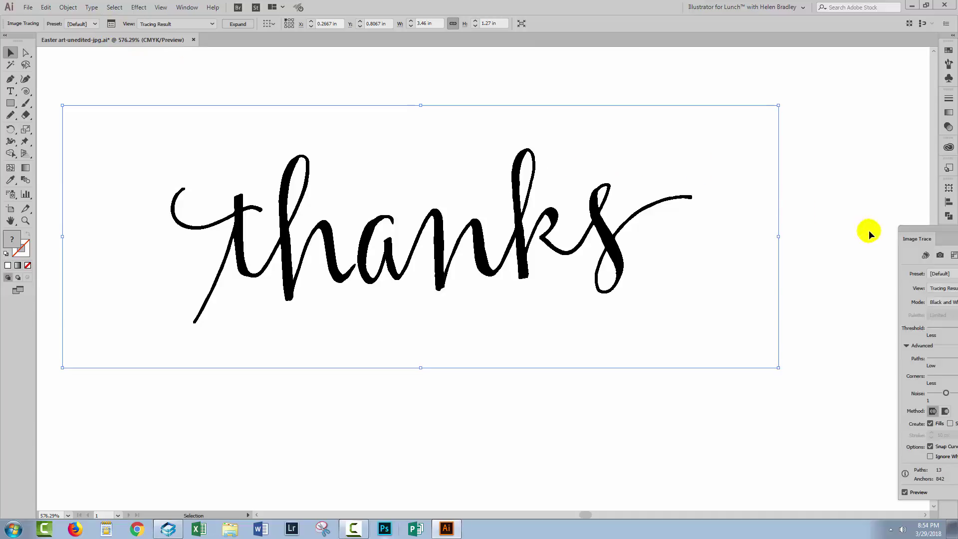
mouse_move(922, 239)
mouse_down()
mouse_move(750, 217)
mouse_move(724, 195)
mouse_up()
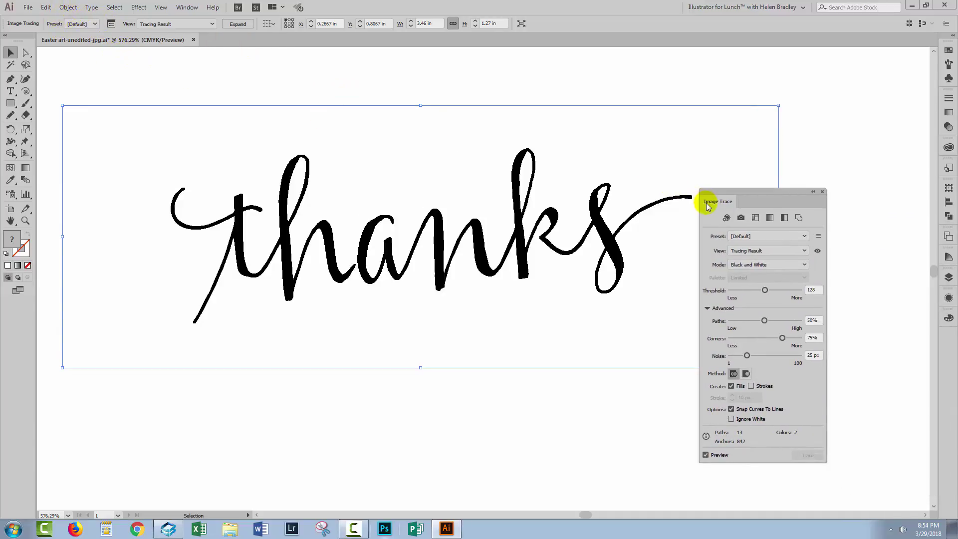
drag(712, 198, 730, 167)
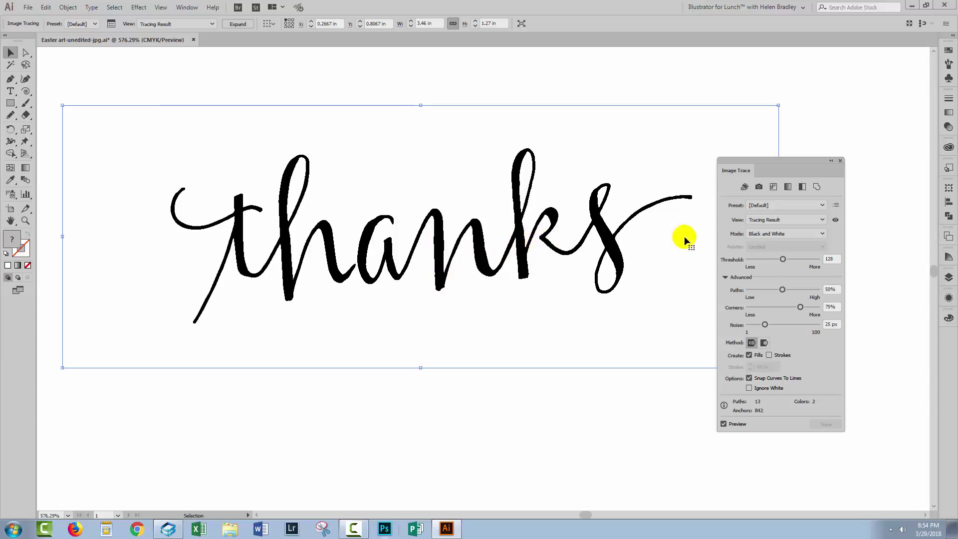
Try Threshold values of 220 and 89, then settle the trace Threshold at 145.
click(784, 260)
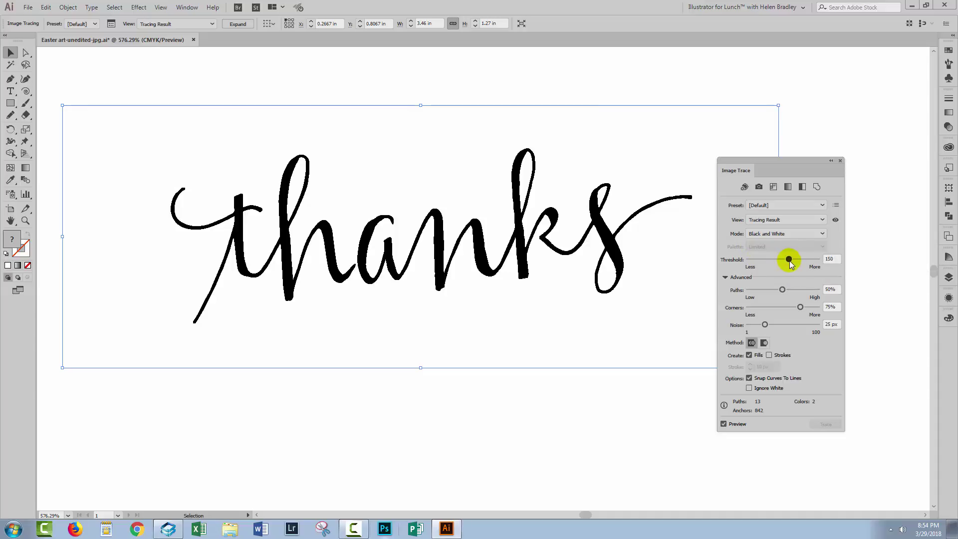
drag(790, 261, 809, 263)
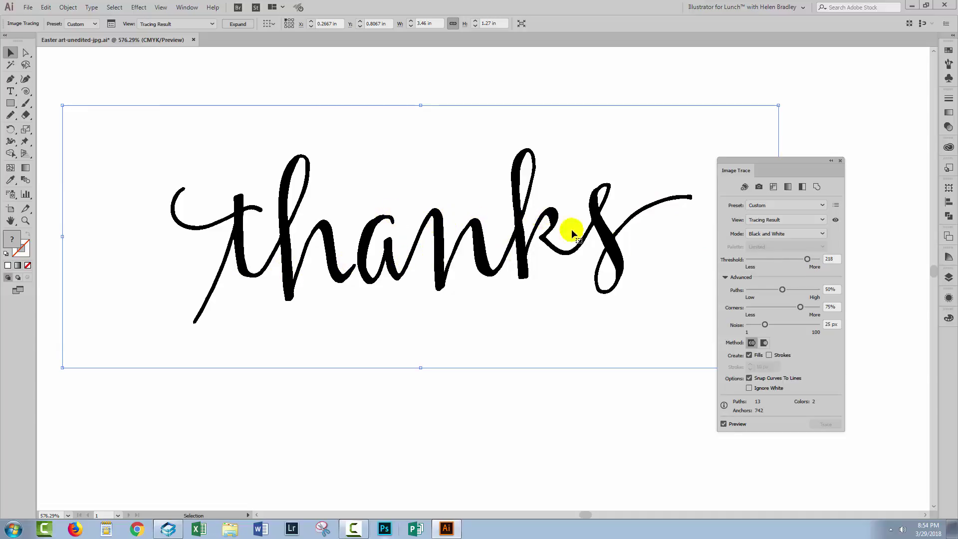
drag(809, 261, 774, 261)
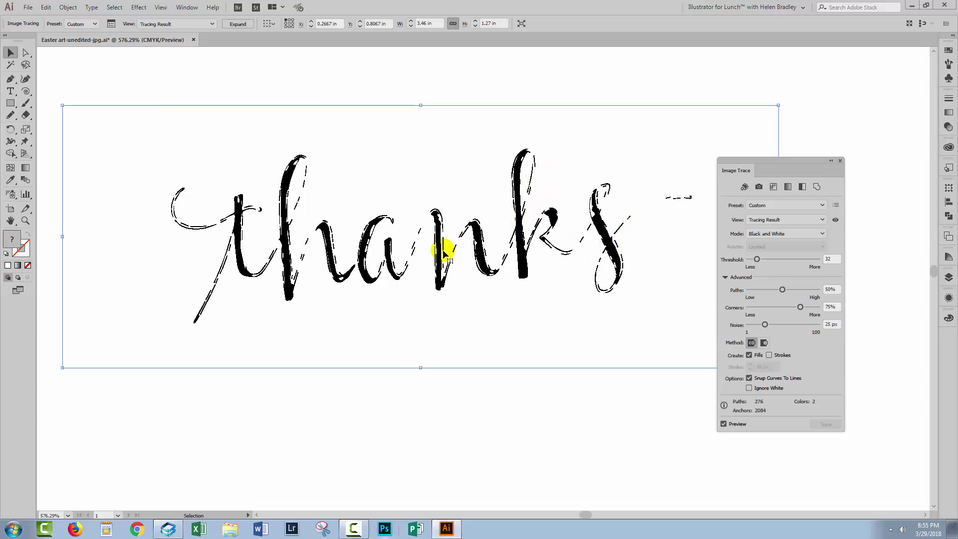
drag(757, 260, 790, 260)
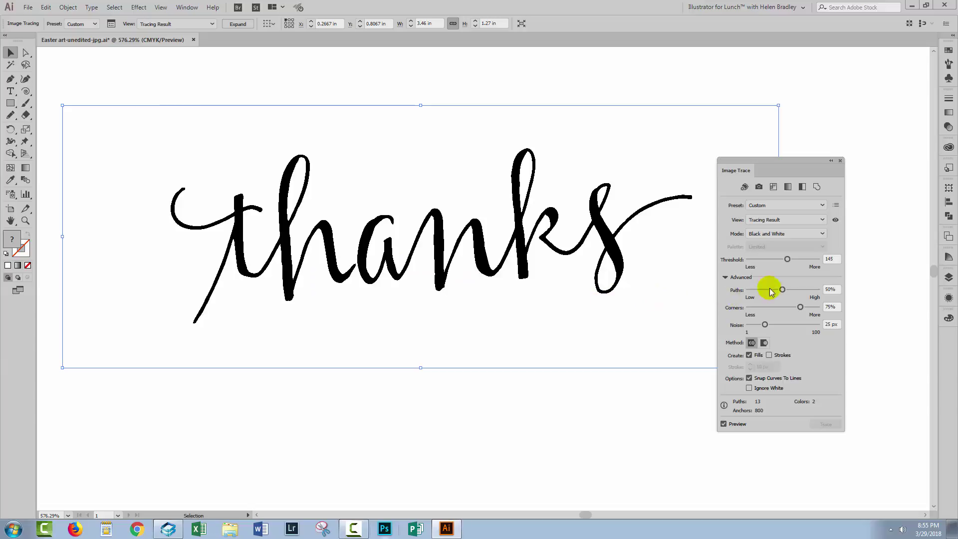
Set the Advanced Paths slider to 21%, cutting the trace to about 512 anchors.
click(725, 278)
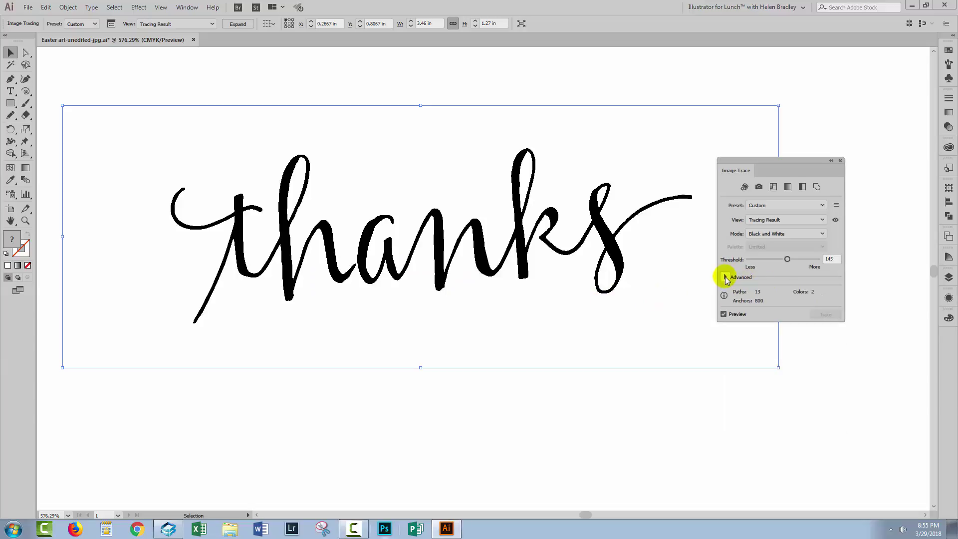
click(726, 278)
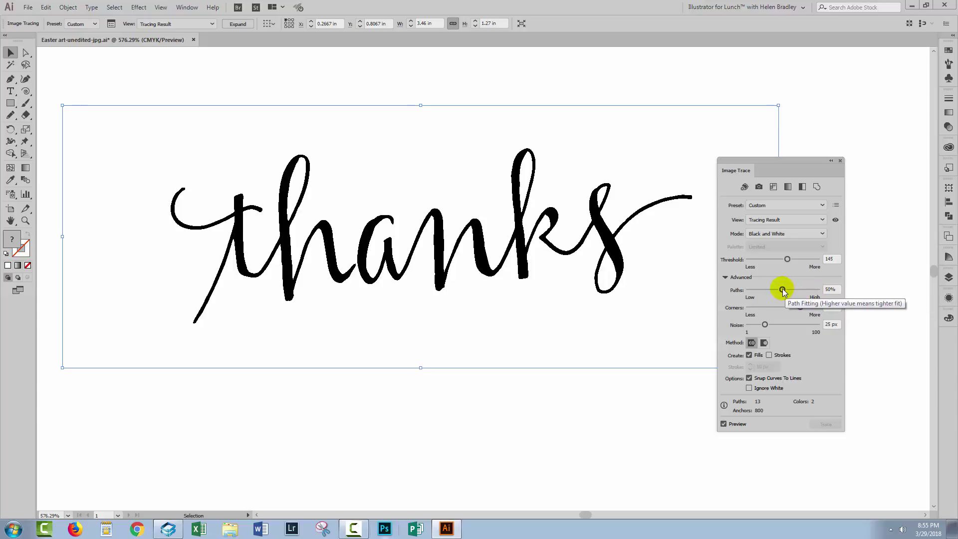
drag(782, 290, 810, 290)
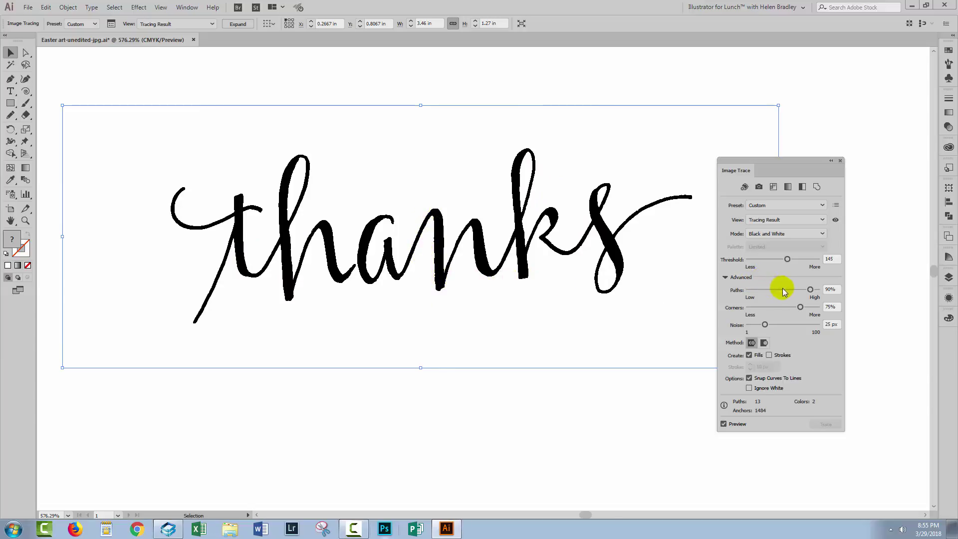
drag(811, 290, 754, 294)
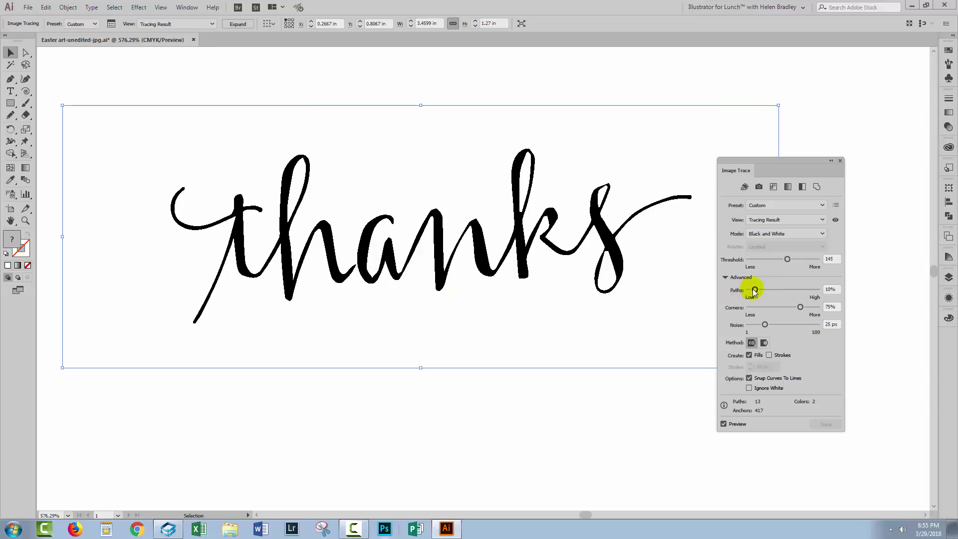
drag(756, 292, 759, 293)
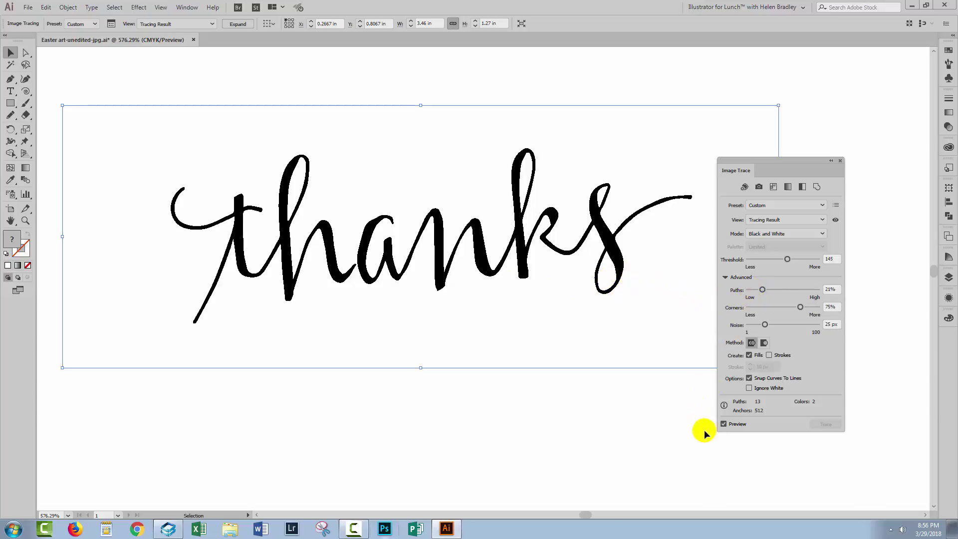
Lower the Corners setting to about 20% and raise Noise while checking the live preview.
click(723, 424)
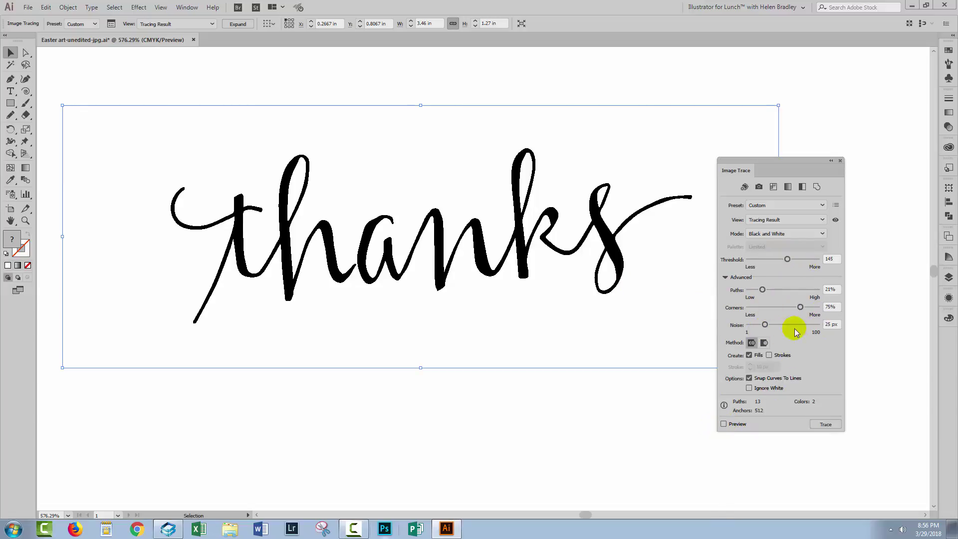
click(723, 425)
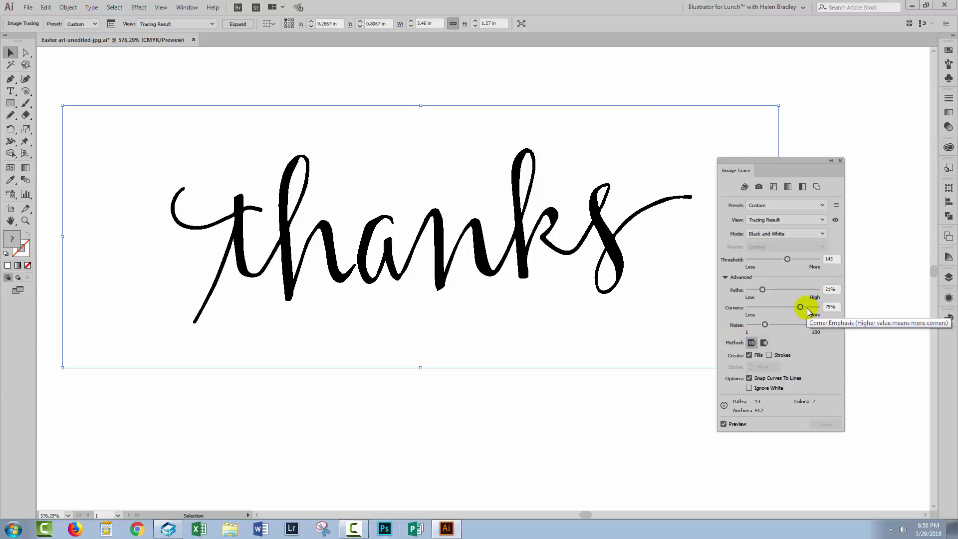
drag(801, 307, 766, 310)
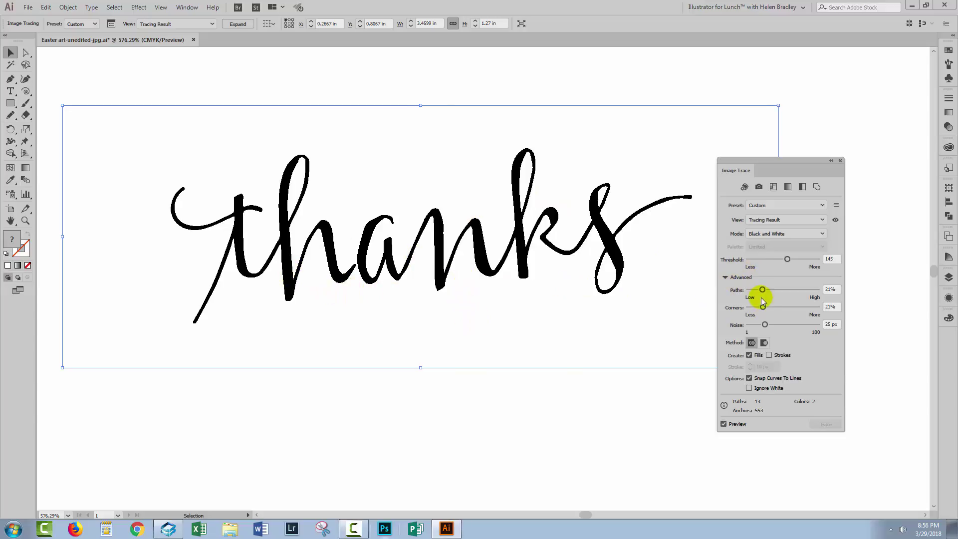
drag(762, 308, 764, 310)
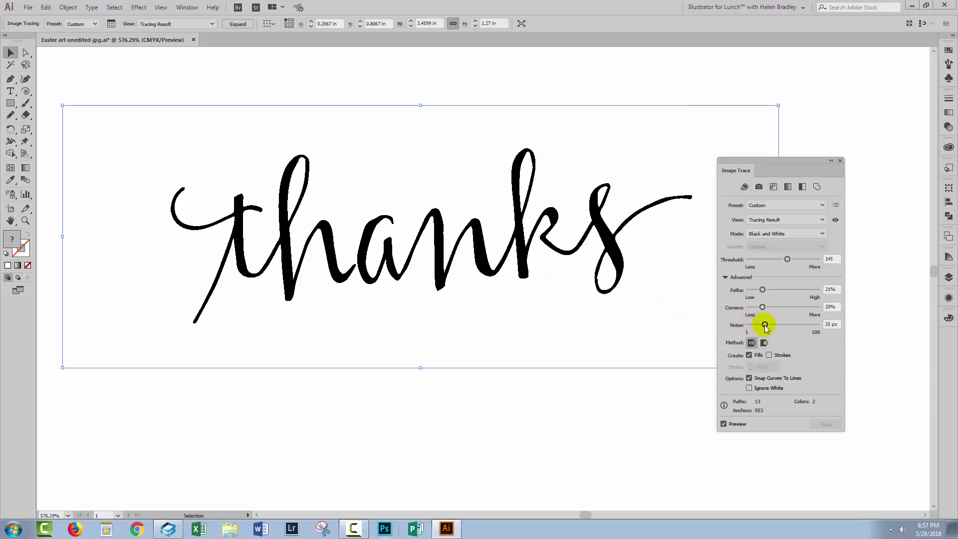
drag(765, 325, 810, 330)
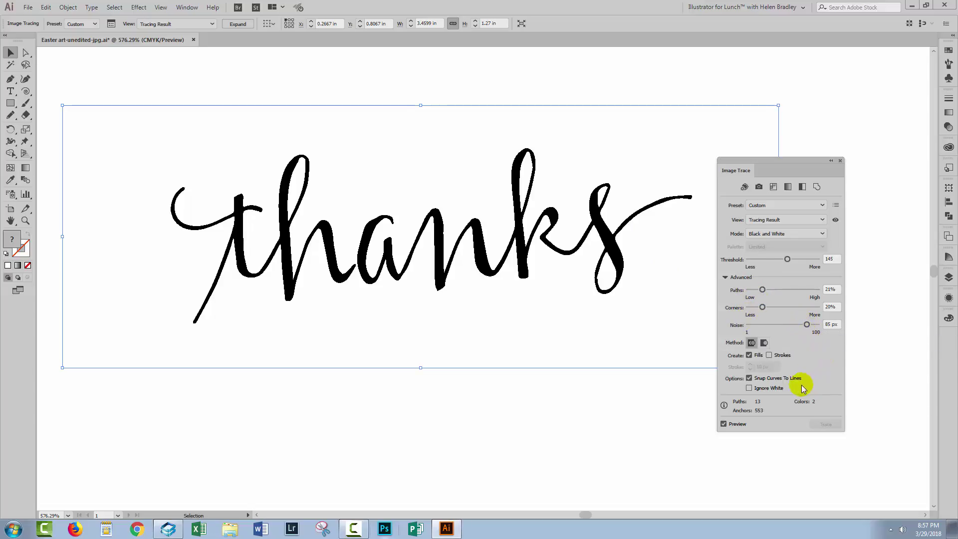
Turn off Snap Curves To Lines, then set Paths to 16% and Noise to 91 px.
click(750, 389)
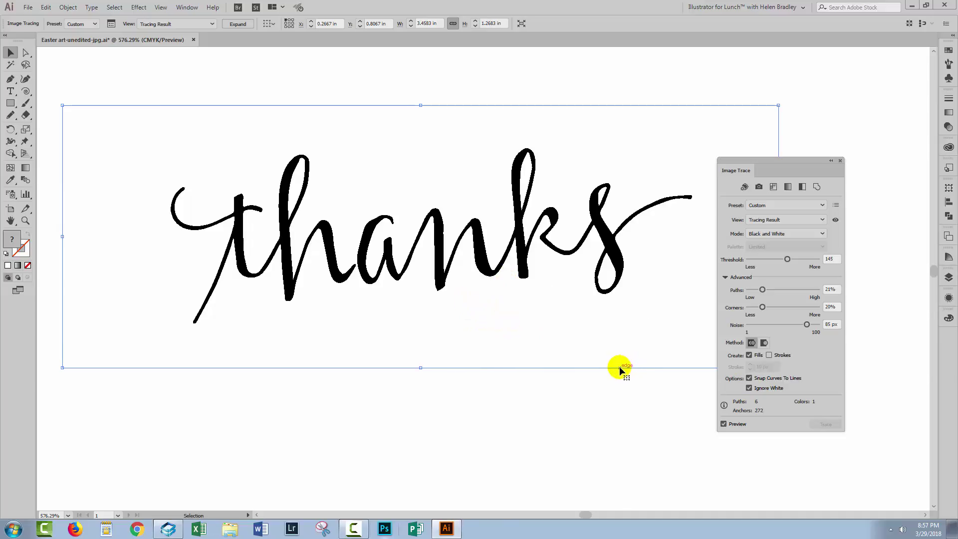
click(749, 379)
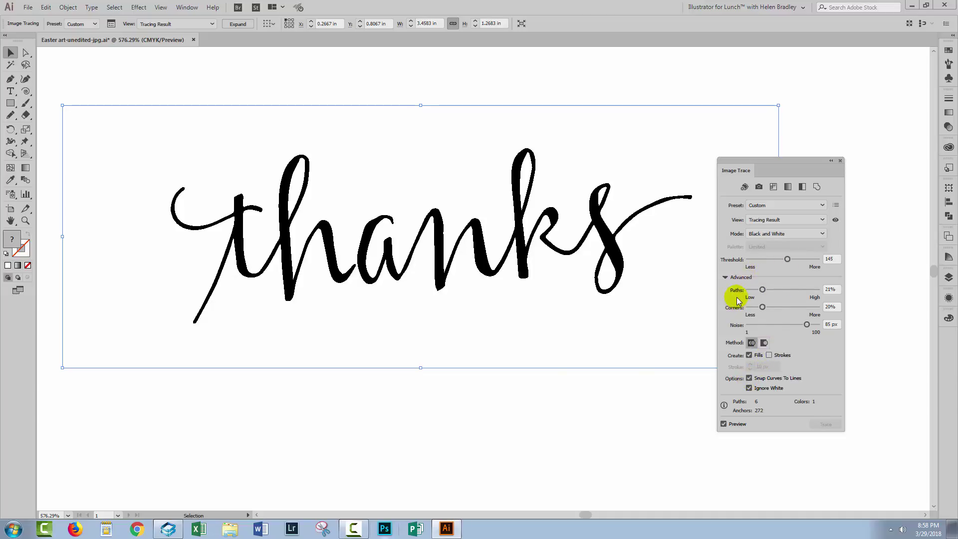
drag(761, 289, 760, 307)
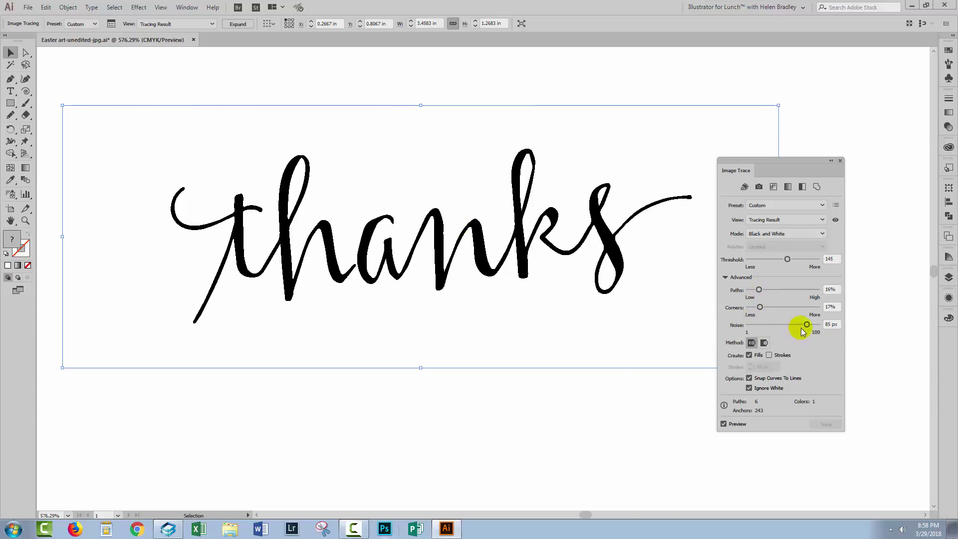
mouse_move(807, 325)
mouse_down()
mouse_move(783, 325)
mouse_move(811, 325)
mouse_up()
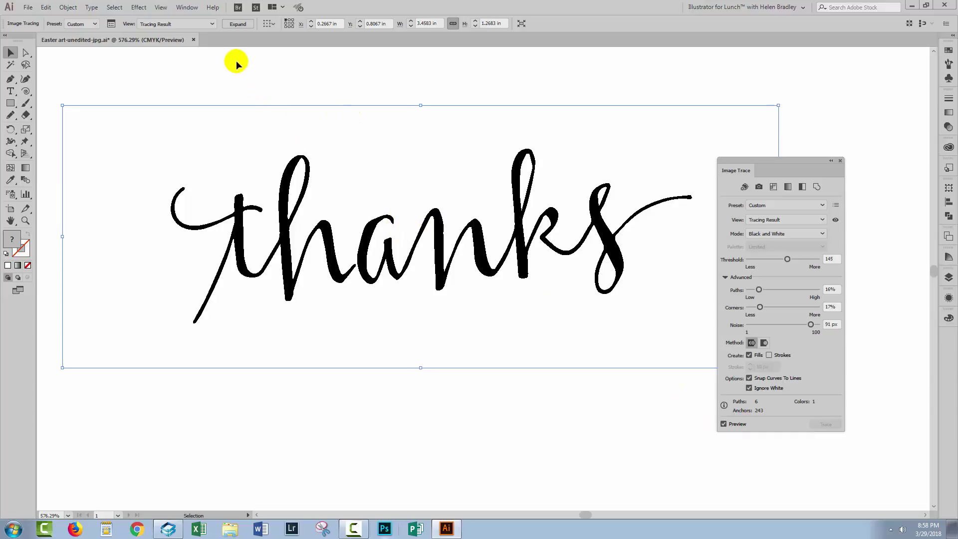
Expand the trace and inspect the separate 'th' and 'anks' paths.
click(239, 23)
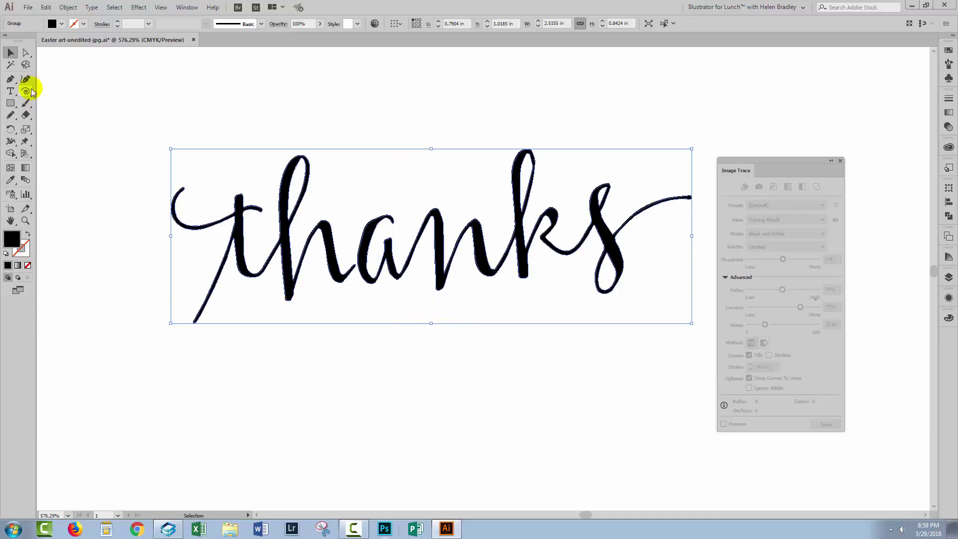
click(26, 52)
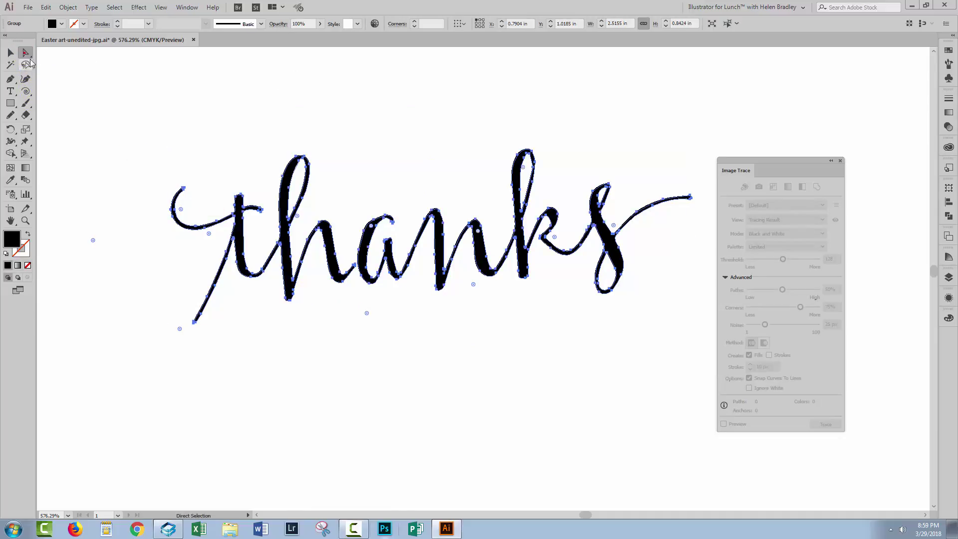
click(272, 267)
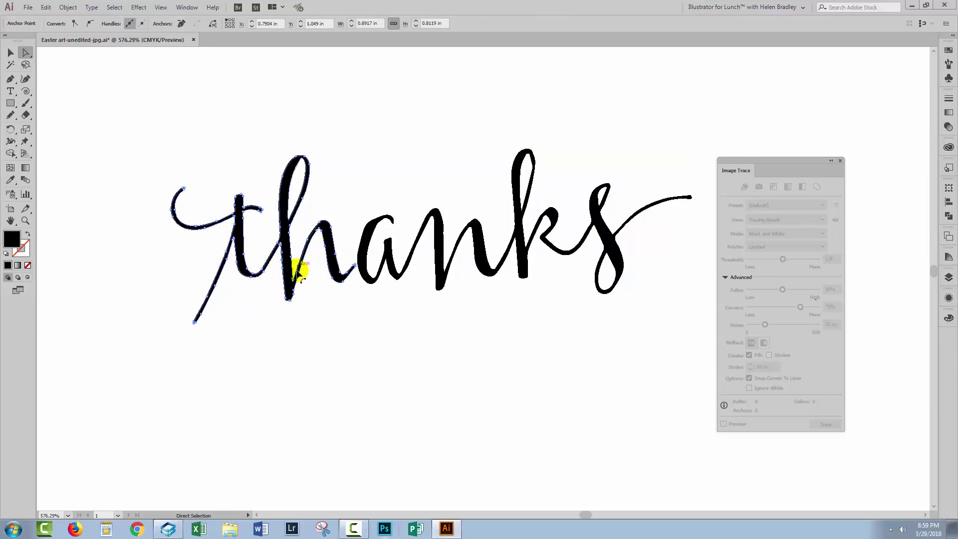
click(360, 251)
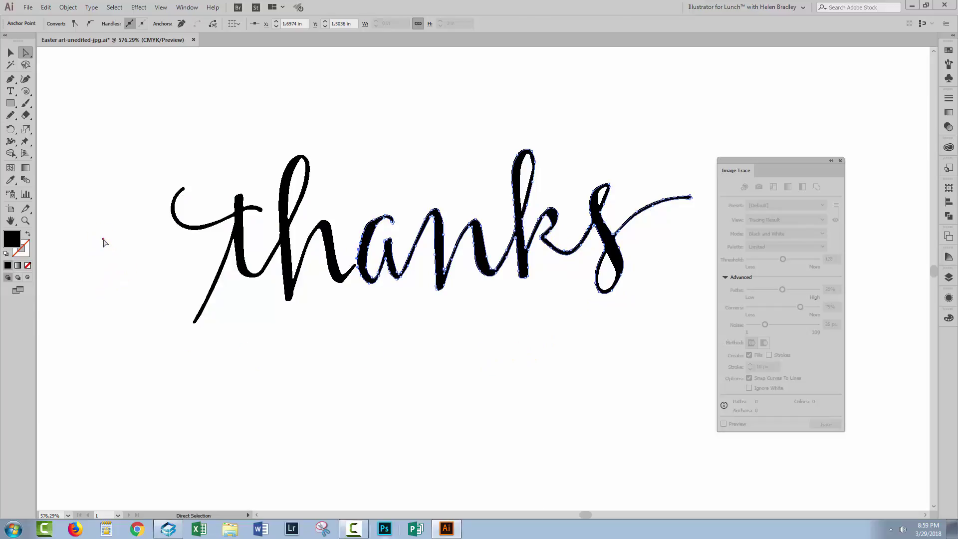
Reselect the whole 'thanks' lettering group with the Selection tool.
key(v)
drag(100, 240, 587, 317)
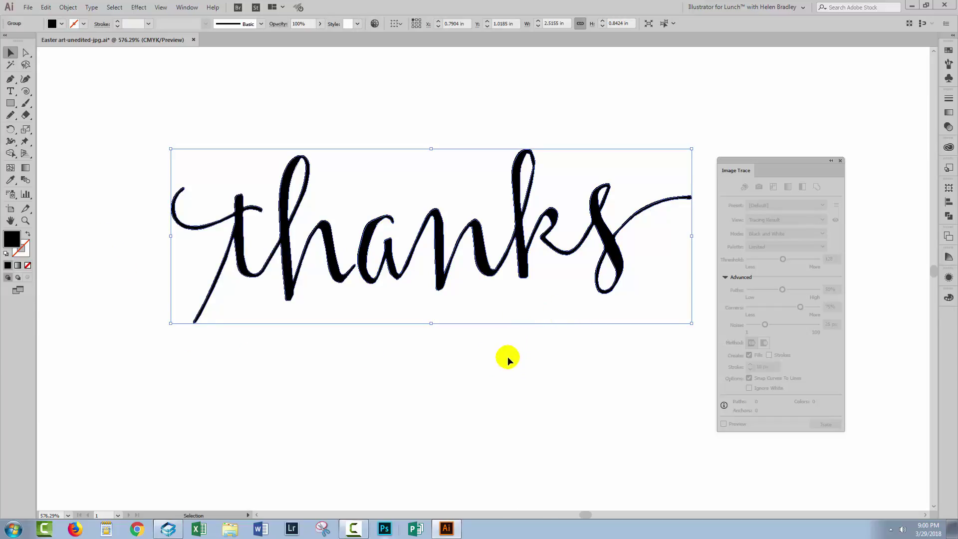
click(449, 354)
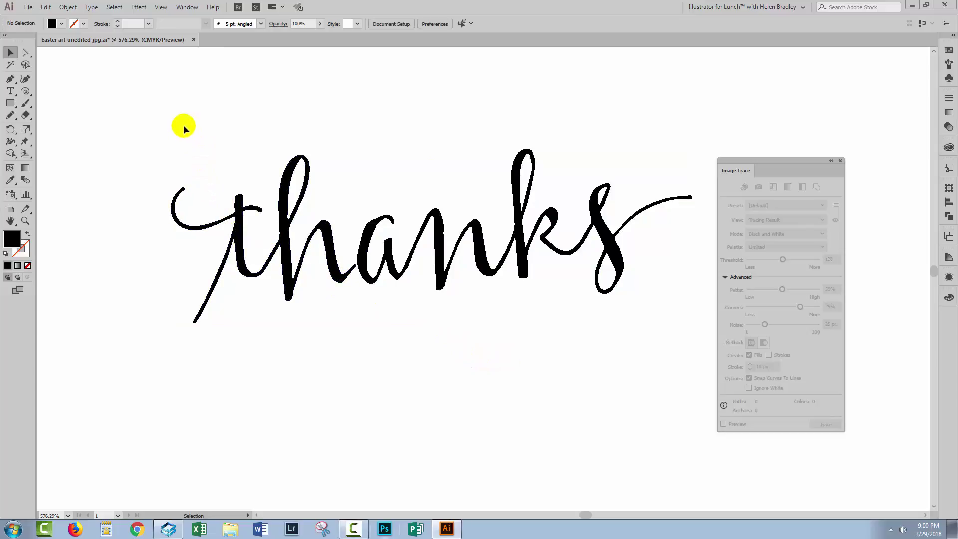
drag(173, 118, 636, 340)
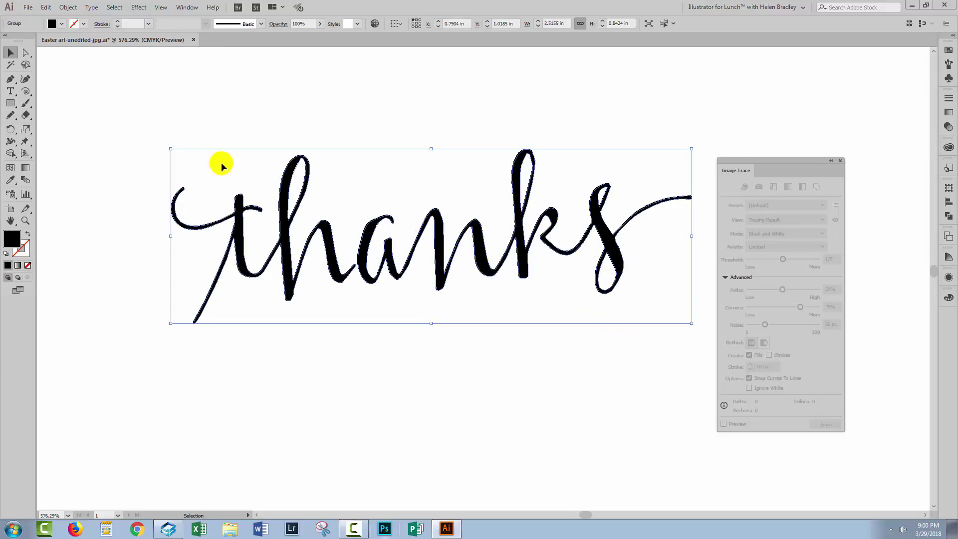
Open Object > Path > Simplify with Preview enabled and the lettering visible.
click(71, 8)
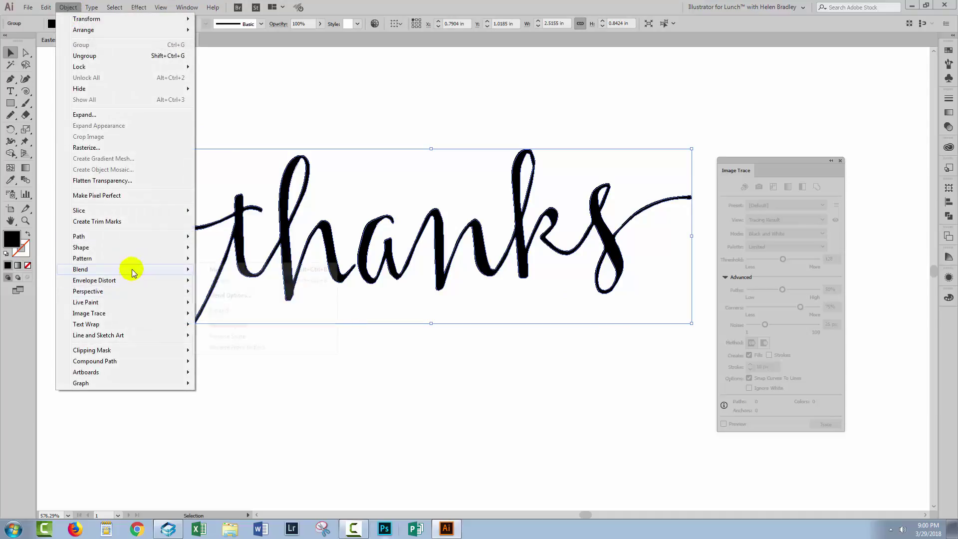
mouse_move(132, 238)
click(220, 302)
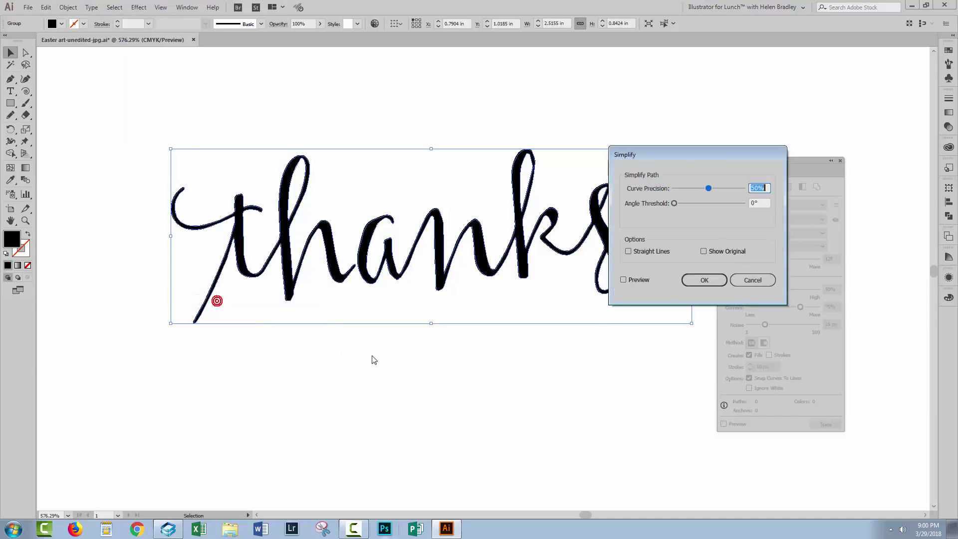
click(624, 281)
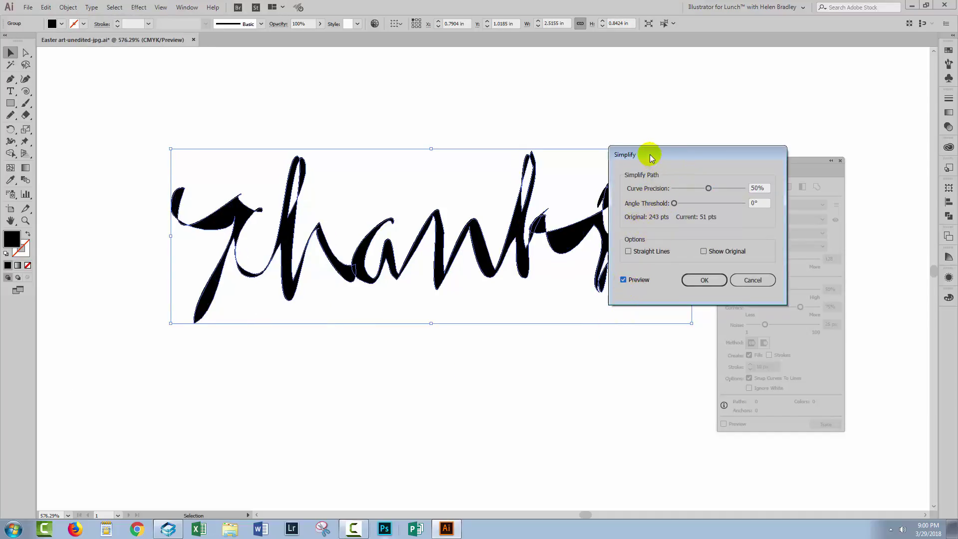
drag(646, 154, 663, 332)
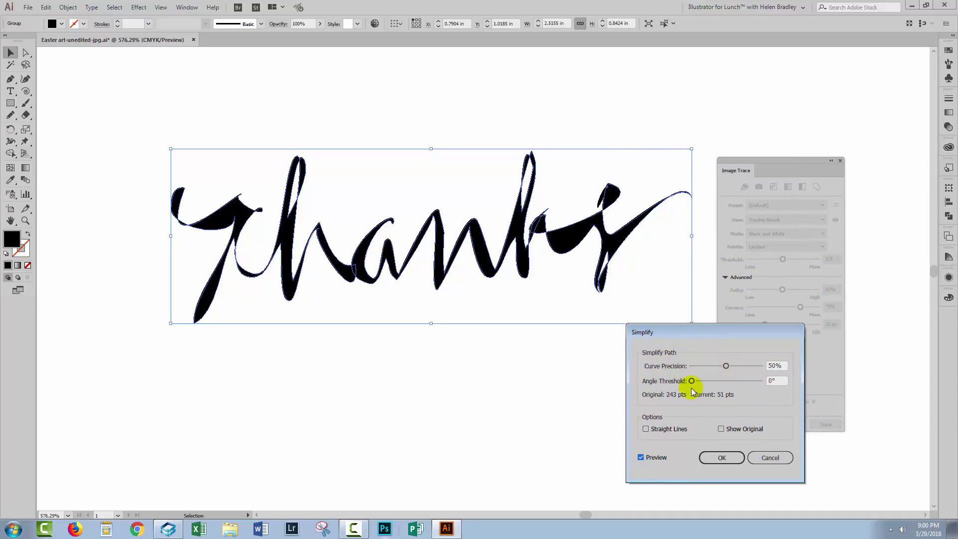
Apply Simplify with Curve Precision 100% and Angle Threshold 130°.
drag(723, 369, 762, 368)
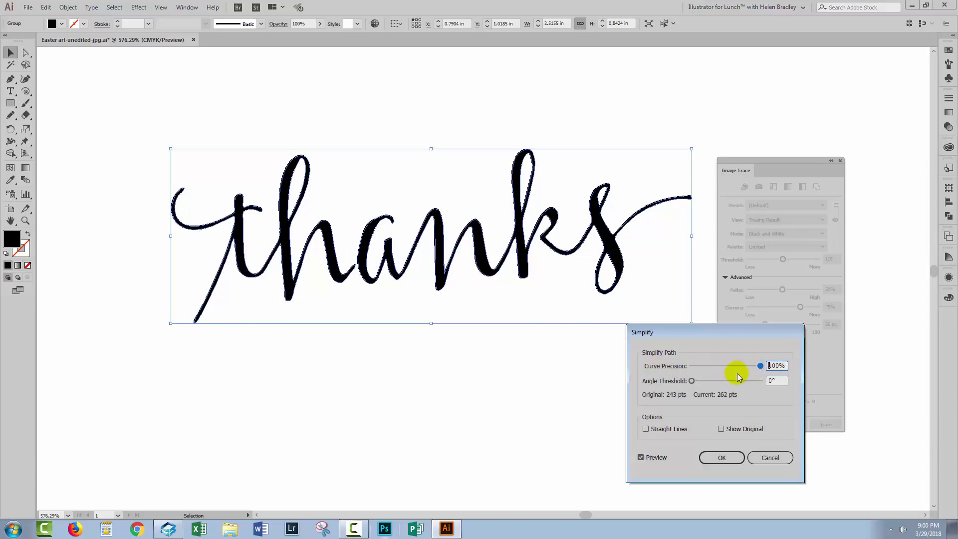
drag(761, 368, 761, 370)
drag(692, 383, 742, 384)
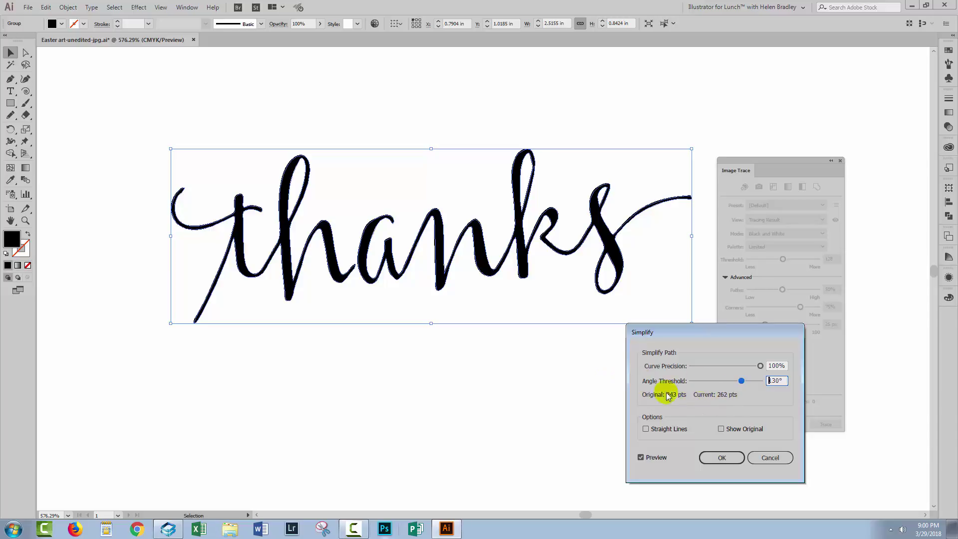
click(721, 429)
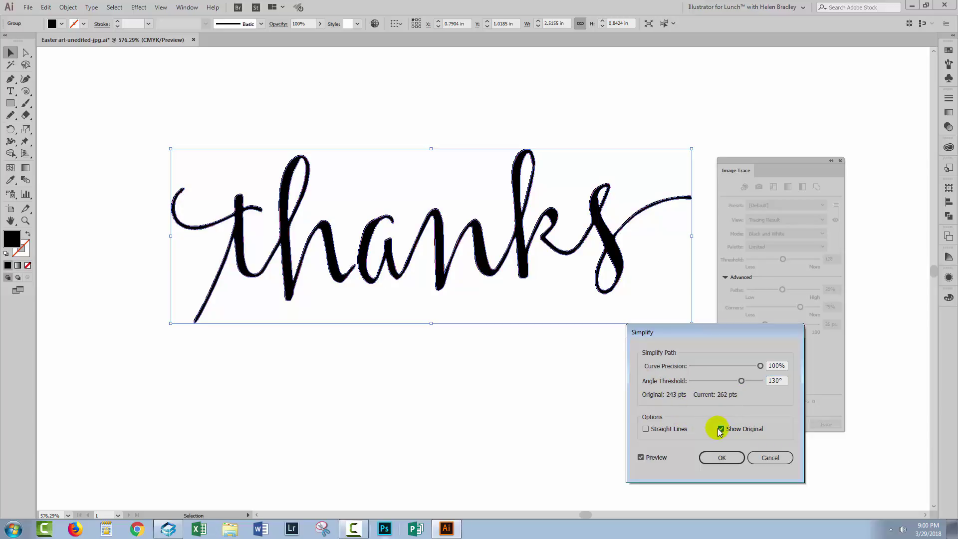
click(721, 430)
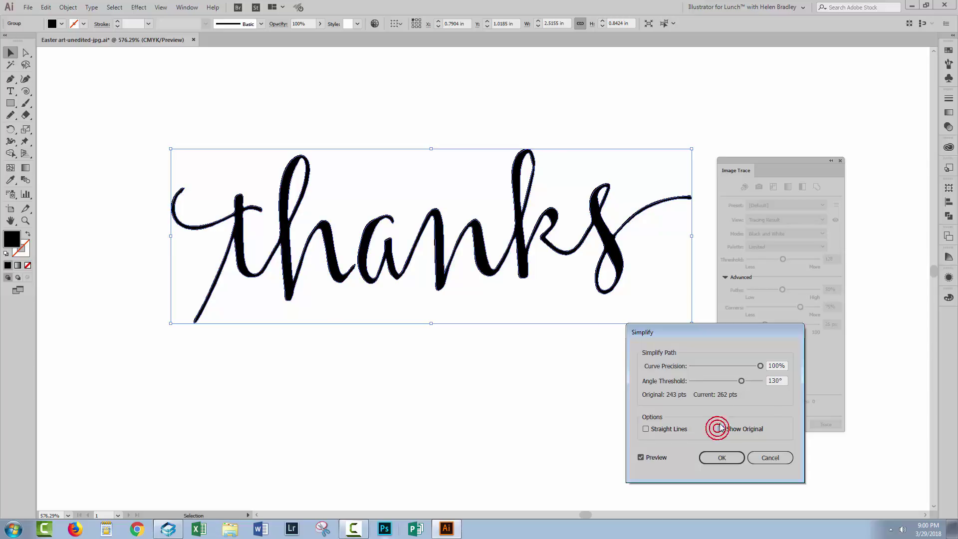
click(713, 457)
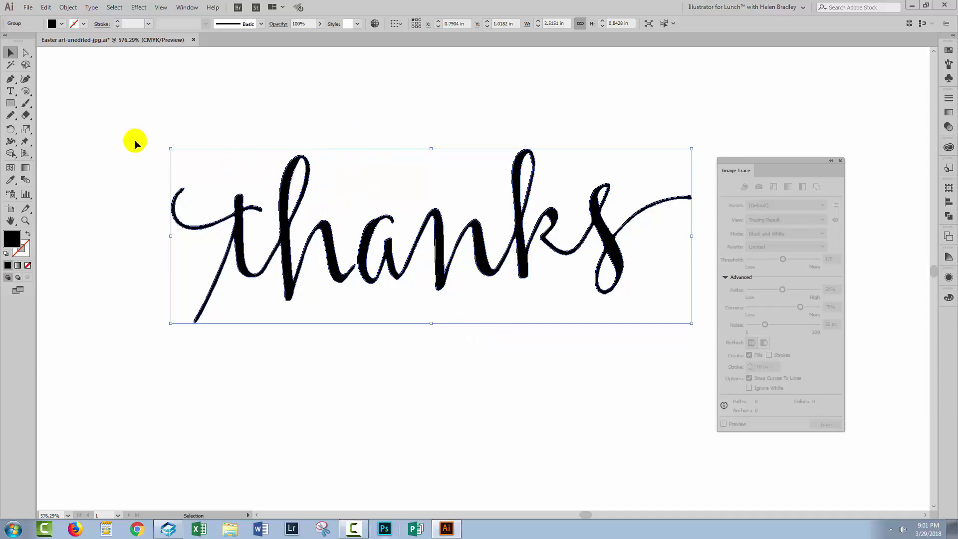
Smooth the 'h' stem and the 'a'–'n' outline with the Smooth tool.
click(8, 115)
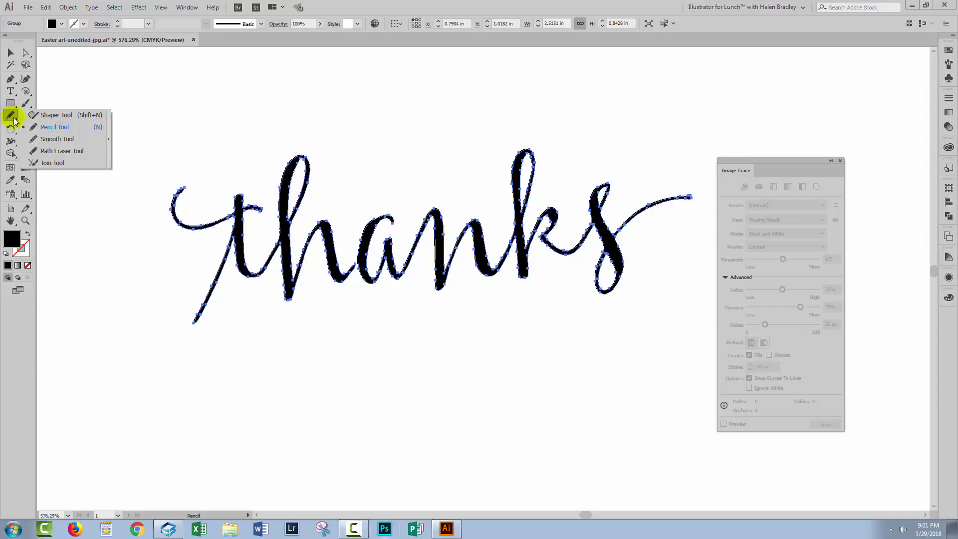
click(48, 140)
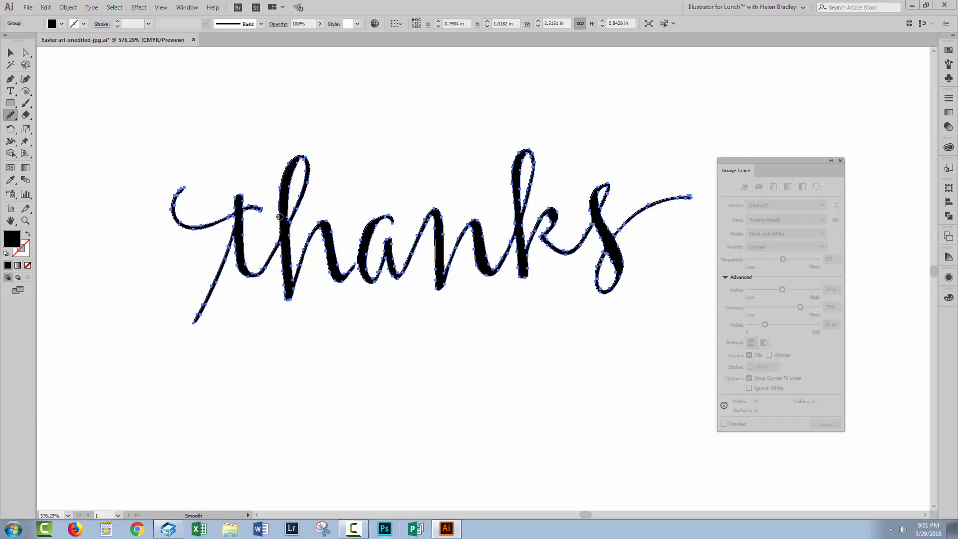
drag(282, 222, 283, 269)
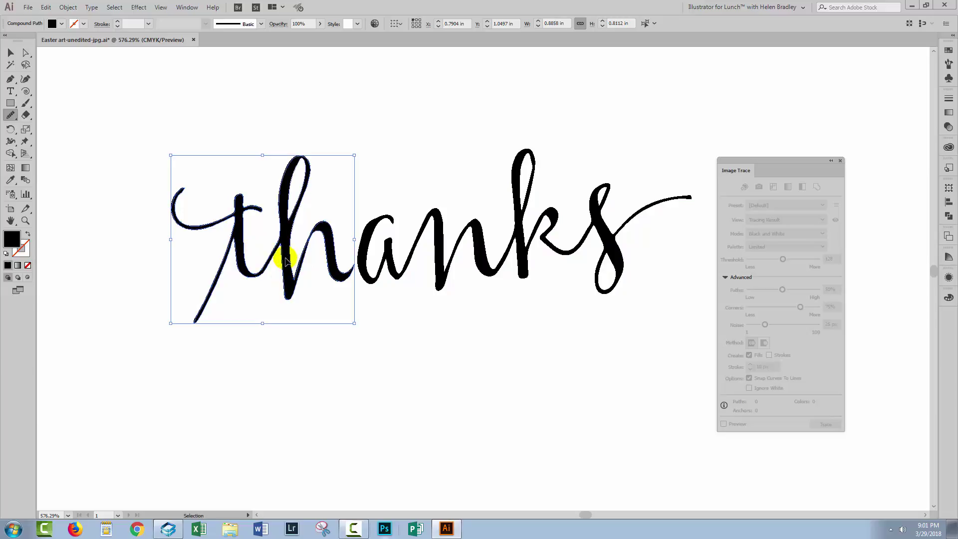
ctrl+click(280, 256)
mouse_move(375, 254)
mouse_down()
mouse_move(445, 229)
mouse_move(458, 245)
mouse_move(485, 238)
mouse_move(473, 242)
mouse_move(475, 268)
mouse_move(459, 258)
mouse_move(481, 244)
mouse_move(385, 242)
mouse_move(369, 236)
mouse_move(377, 222)
mouse_move(359, 240)
mouse_up()
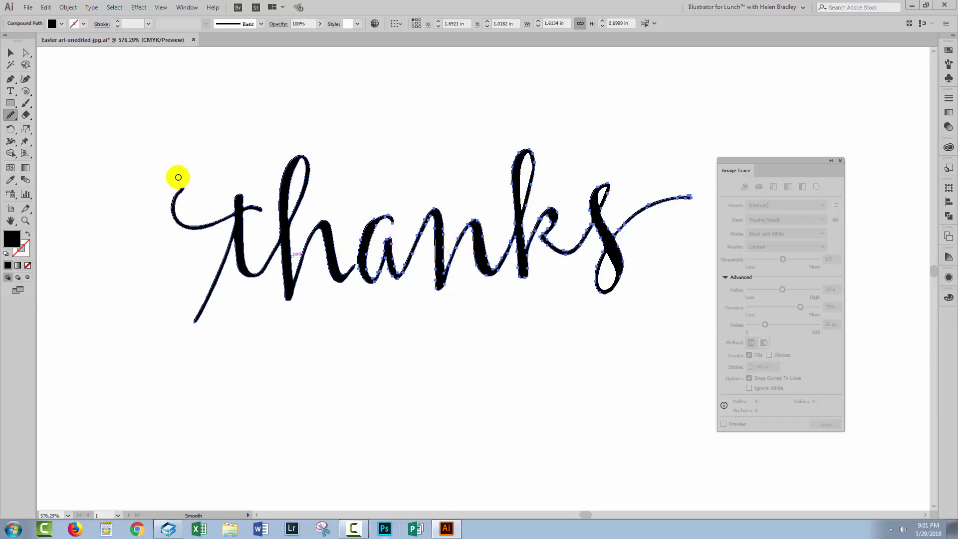
Reselect all the 'thanks' lettering paths with the Selection tool.
click(8, 55)
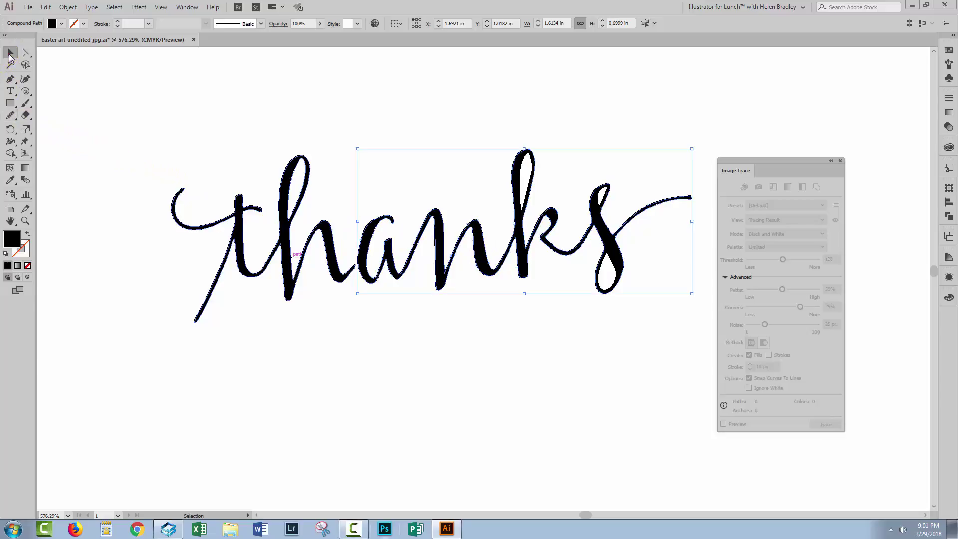
click(145, 163)
drag(141, 158, 370, 358)
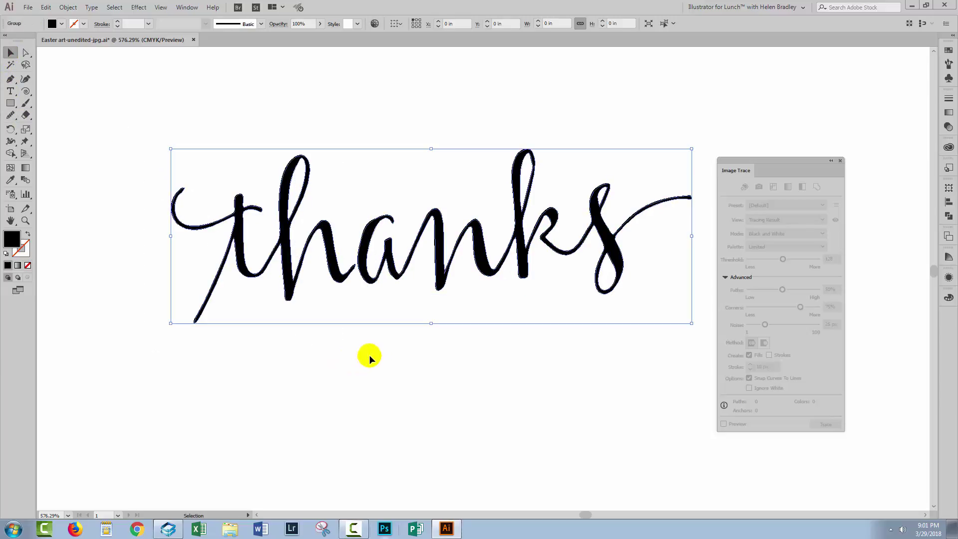
click(26, 53)
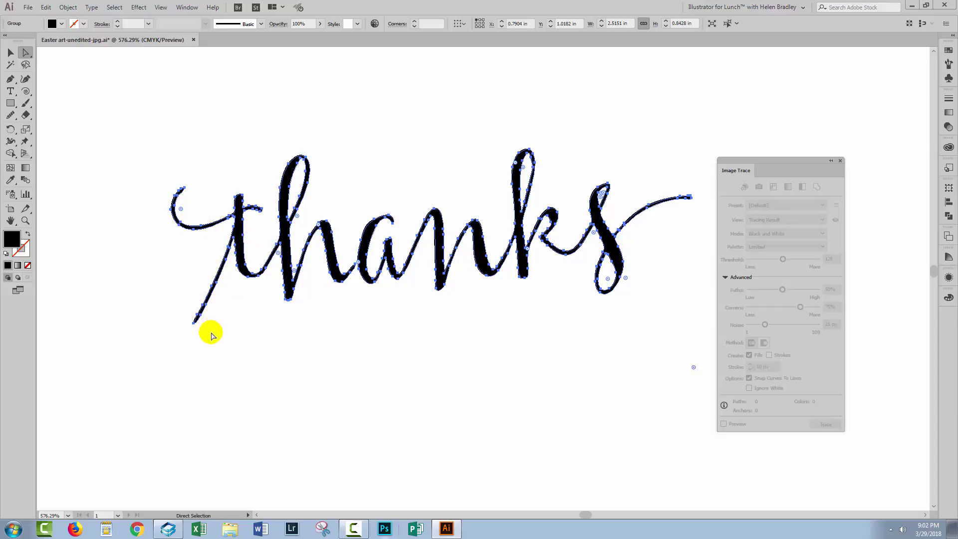
click(9, 53)
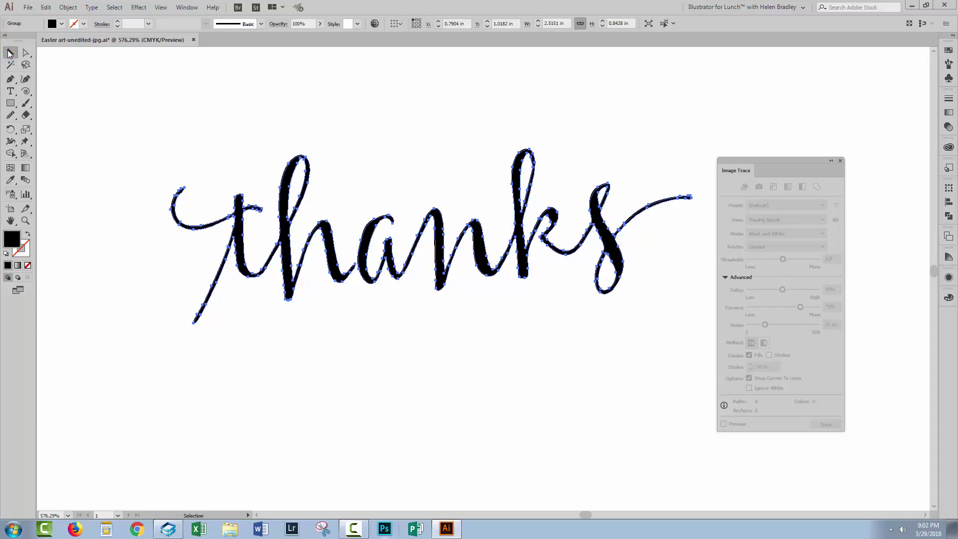
click(96, 169)
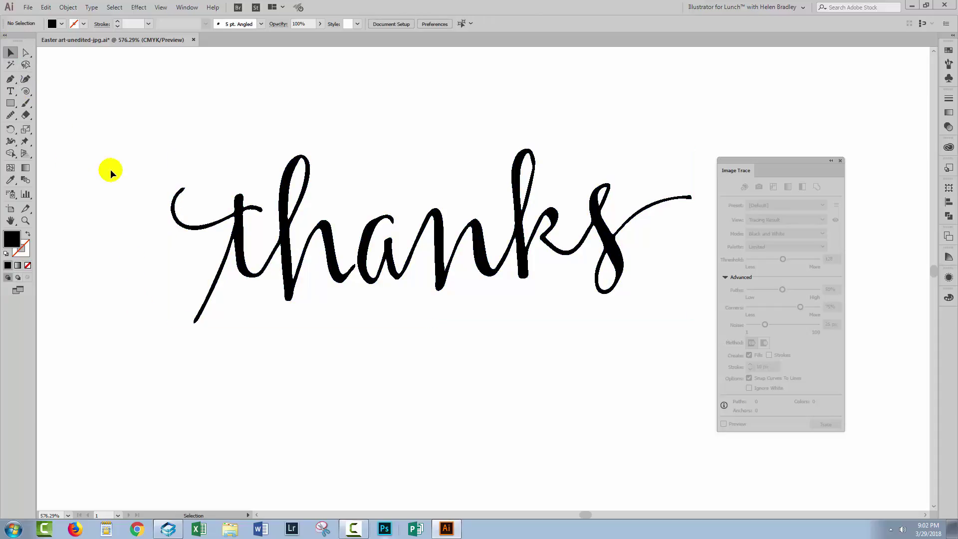